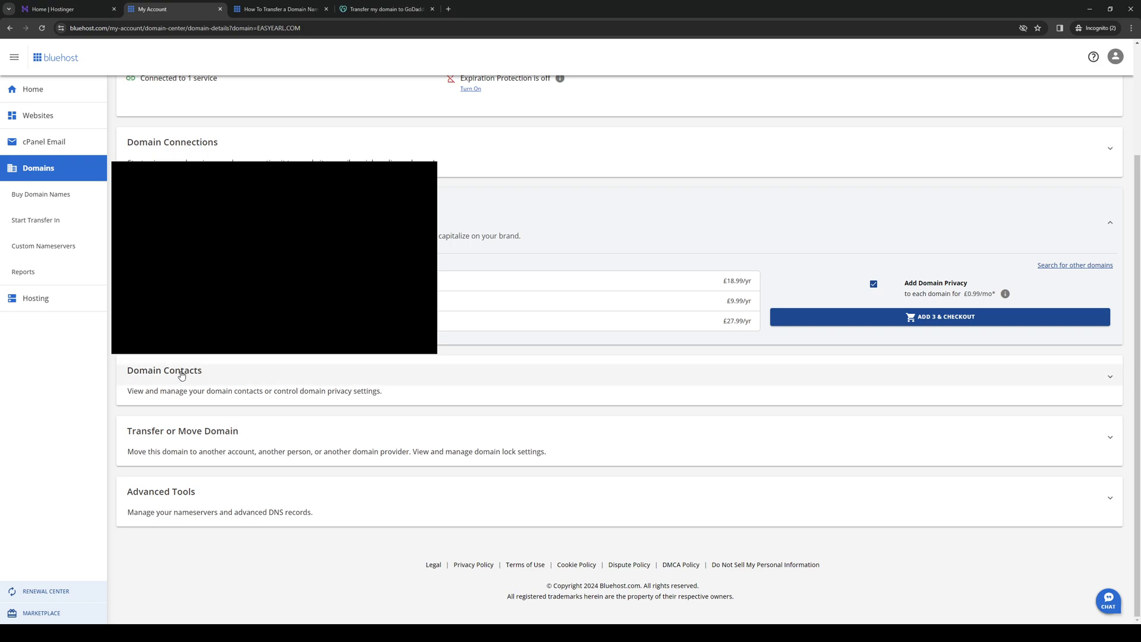
Expand the Domain Contacts panel to show contacts, WHOIS preview and GDPR masking status.
left_click(181, 376)
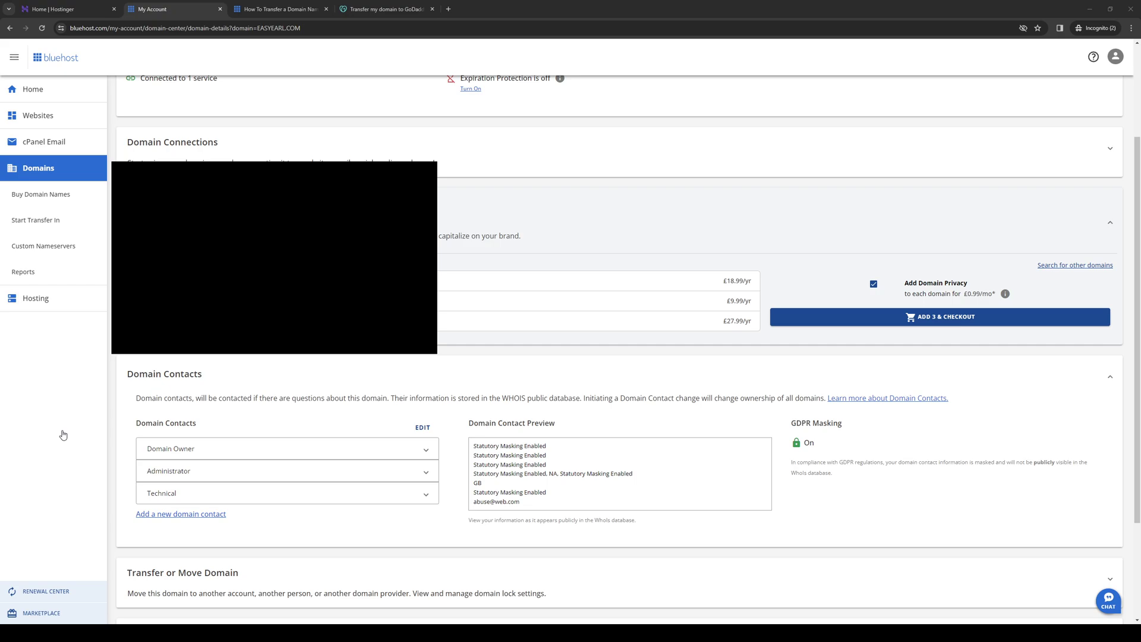
Open the Edit Domain Contacts dialog showing the owner's contact details.
left_click(423, 428)
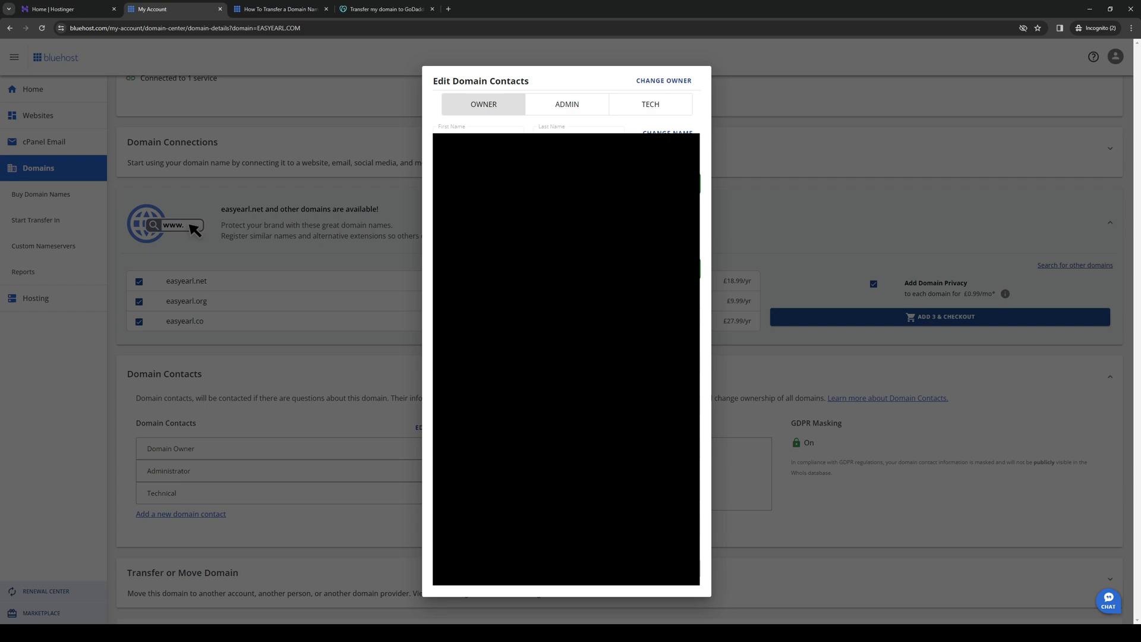
Select the ADMIN tab in the Edit Domain Contacts dialog.
left_click(573, 108)
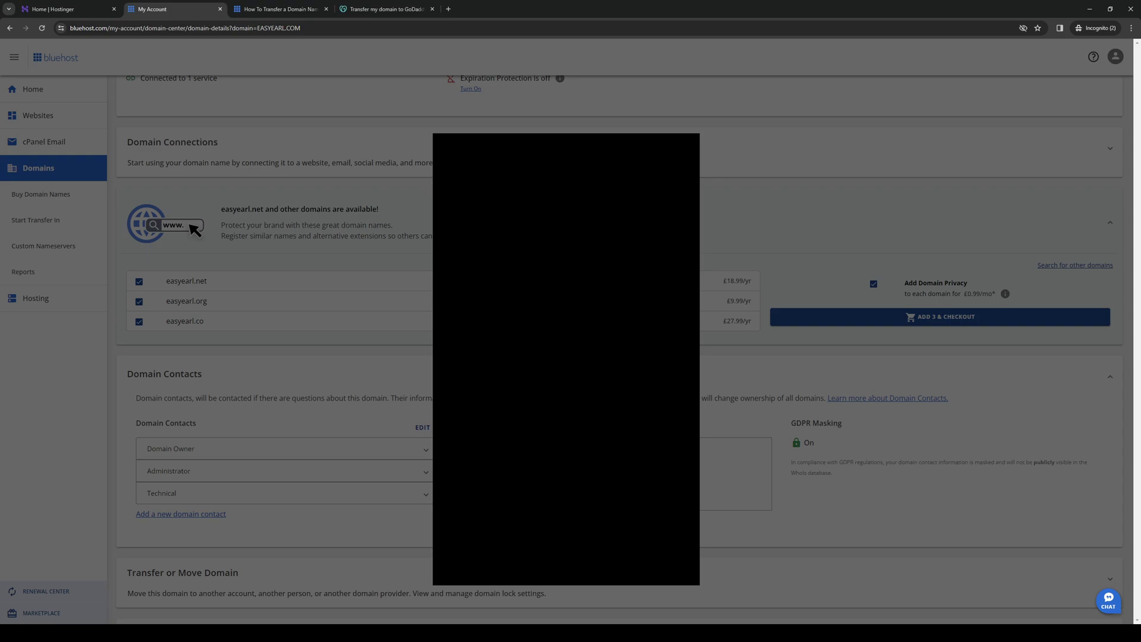